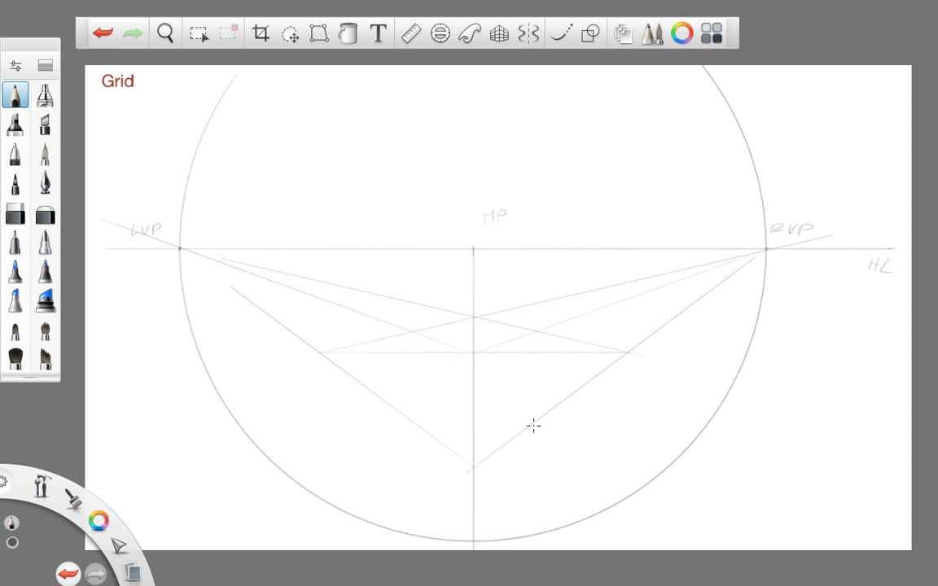
- Extend ruler-guided lines from LVP and RVP through the crossing on the centre line to the square's two near edges
click(411, 32)
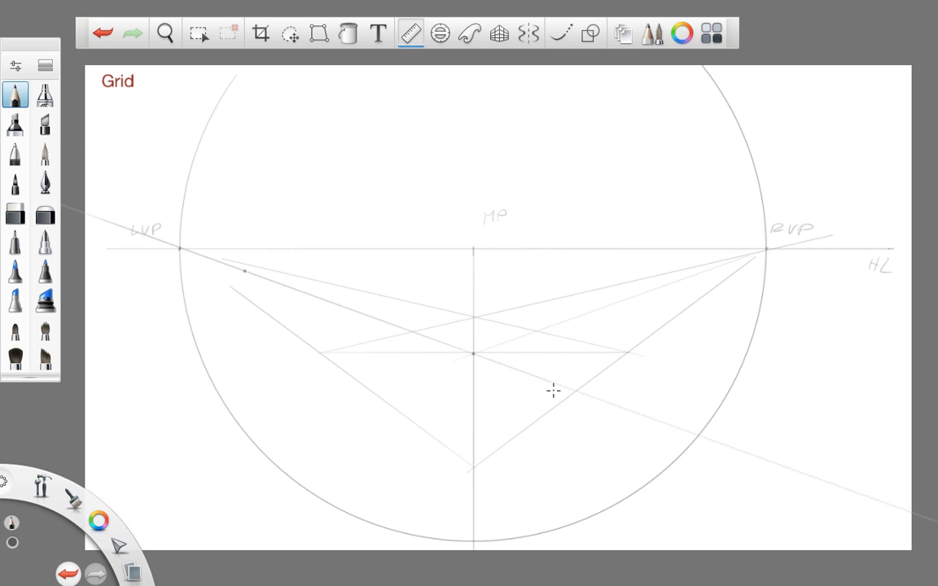
drag(253, 302, 780, 259)
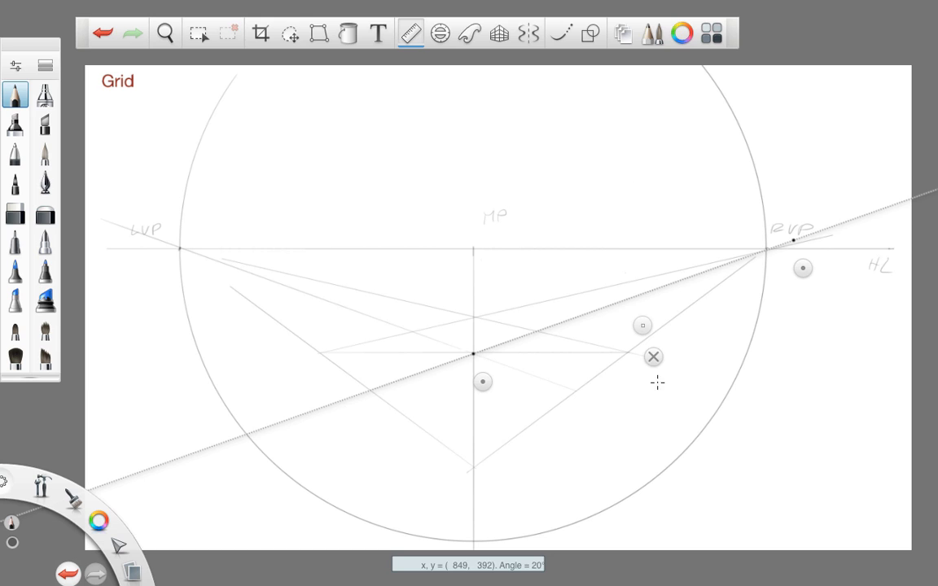
click(655, 357)
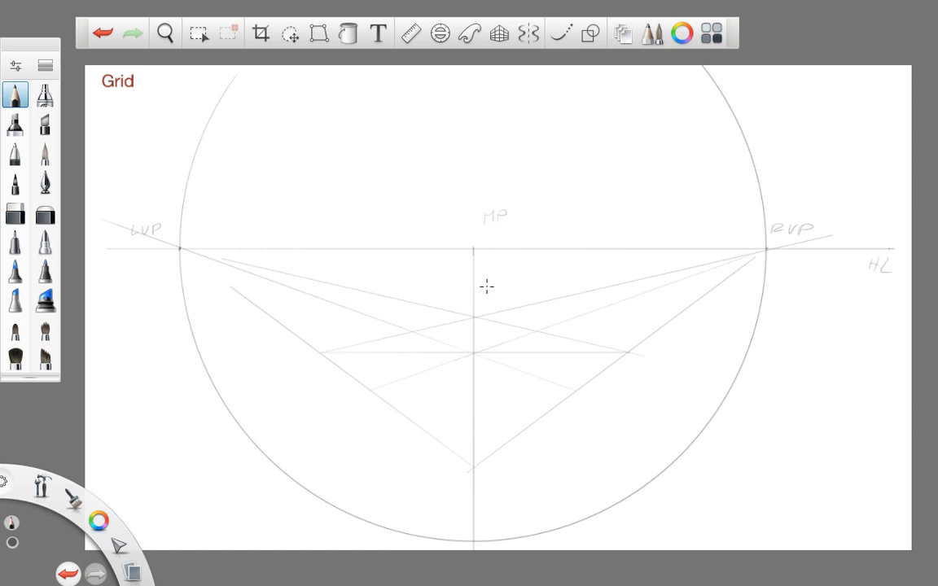
- Draw a ruler-guided line from RVP across the vertical diagonal to the square's left near edge, closing the far right side
click(411, 33)
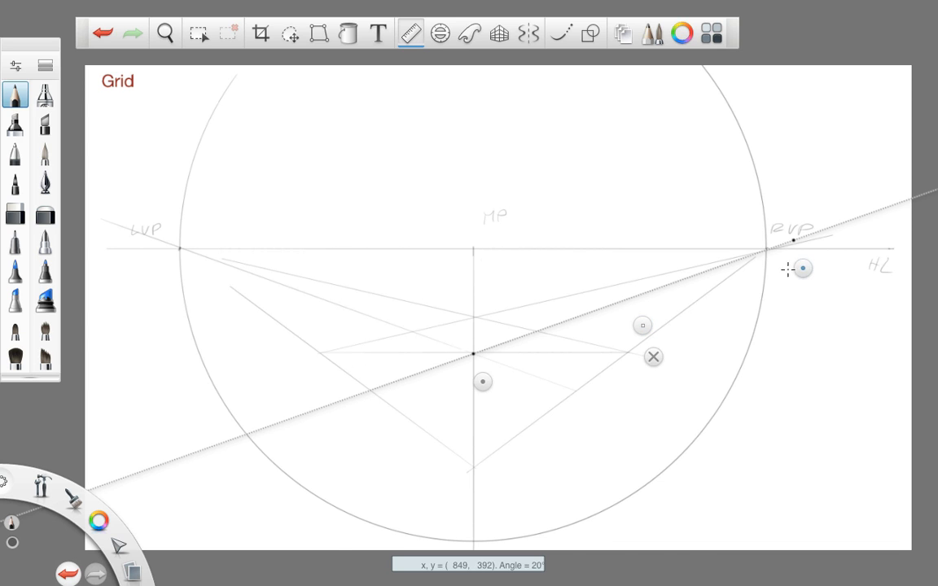
drag(787, 268, 218, 283)
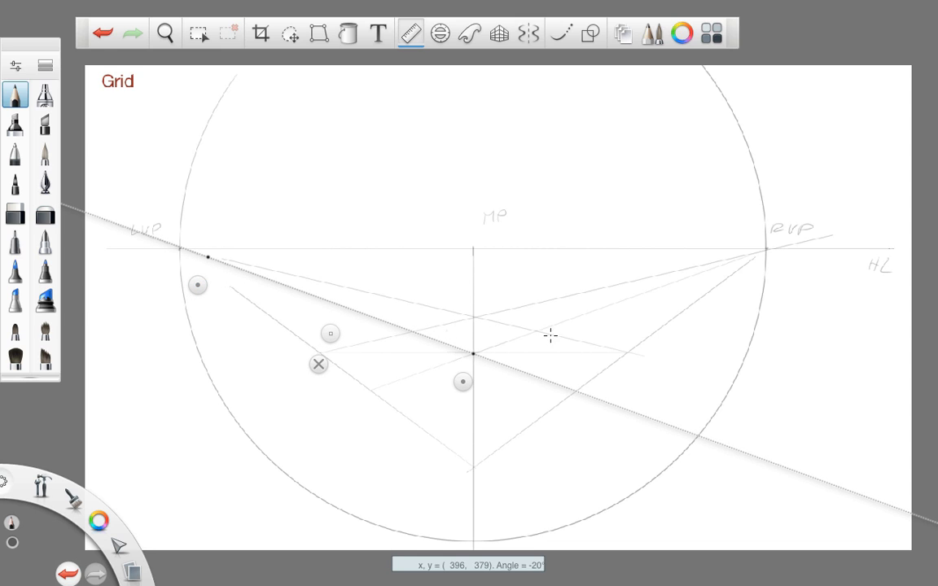
drag(464, 381, 620, 382)
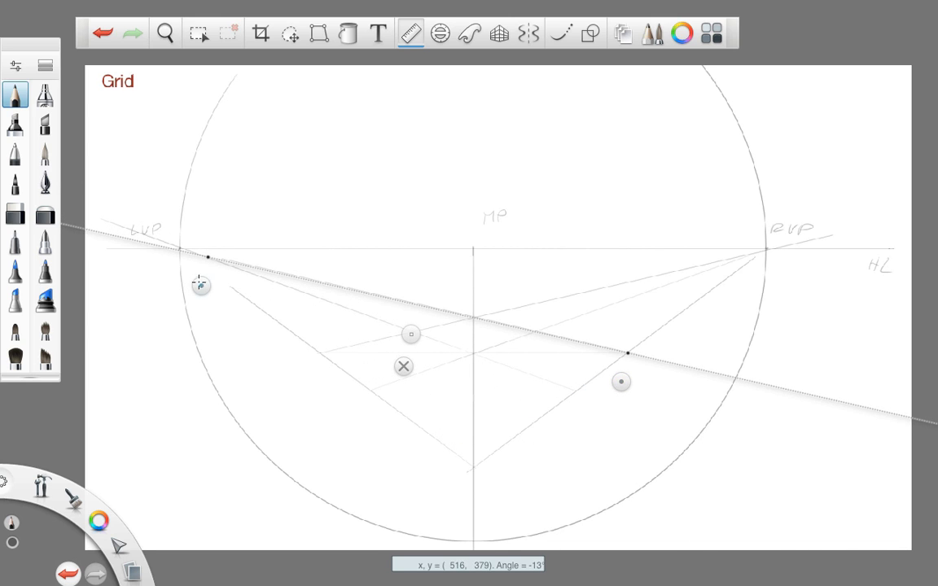
mouse_move(199, 284)
mouse_down()
mouse_move(234, 348)
mouse_move(275, 318)
mouse_move(272, 345)
mouse_up()
drag(625, 381, 731, 282)
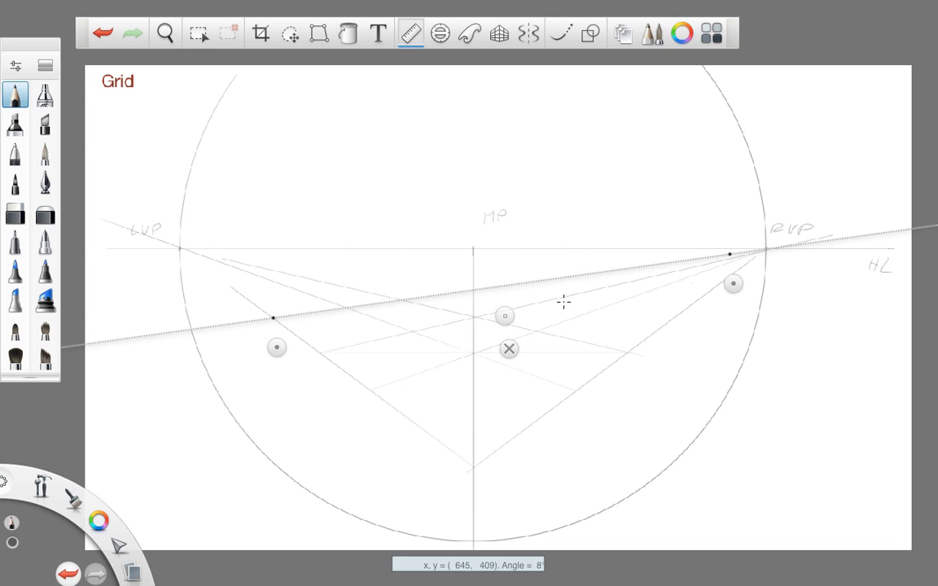
drag(274, 314, 725, 255)
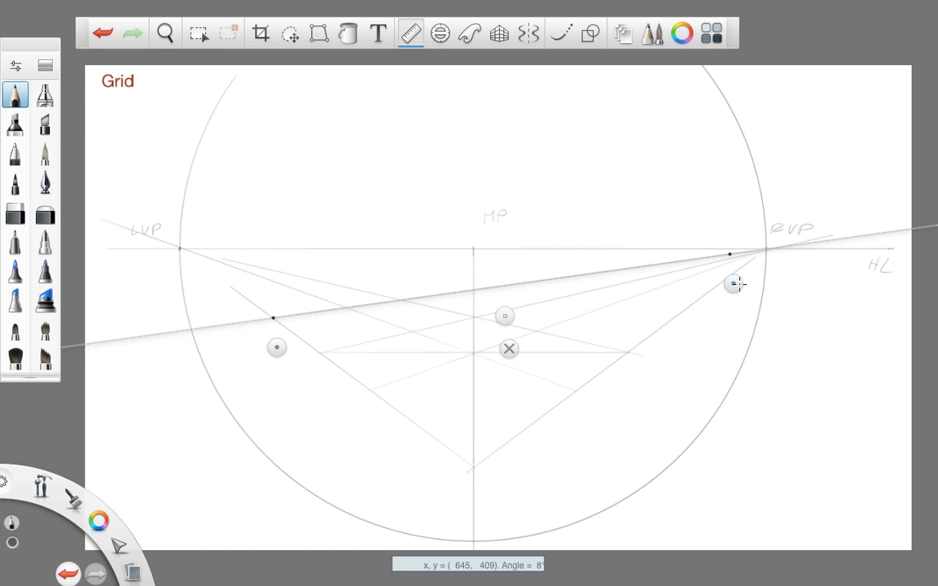
- Draw the matching ruler-guided line from LVP to the square's right near edge and put the ruler away
drag(278, 347, 480, 490)
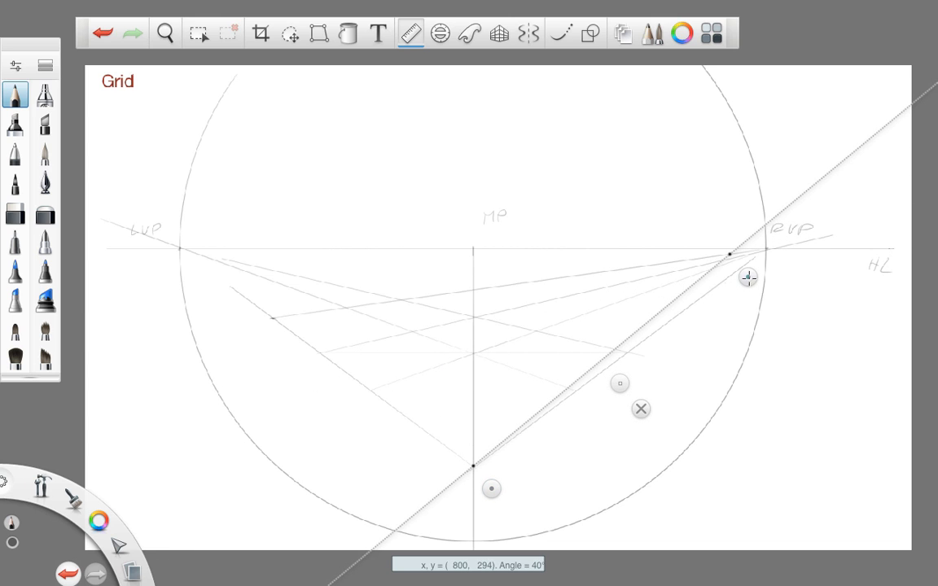
drag(748, 278, 561, 350)
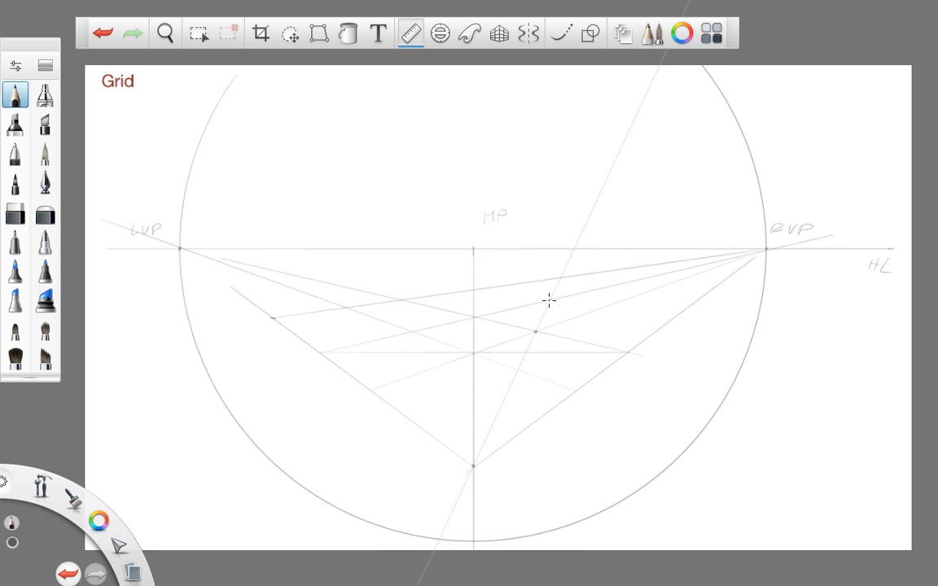
drag(563, 336, 576, 300)
drag(522, 432, 190, 240)
drag(425, 275, 674, 317)
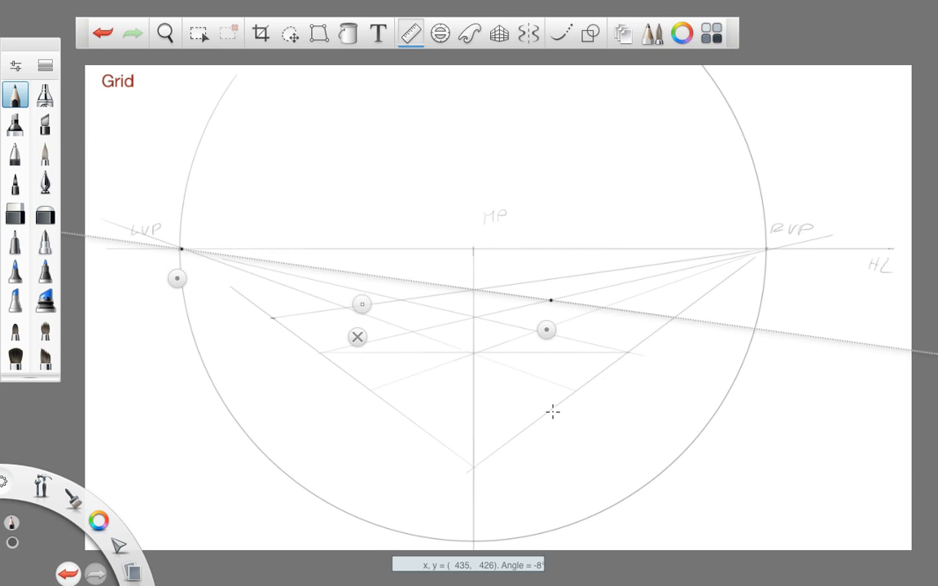
click(358, 334)
click(614, 328)
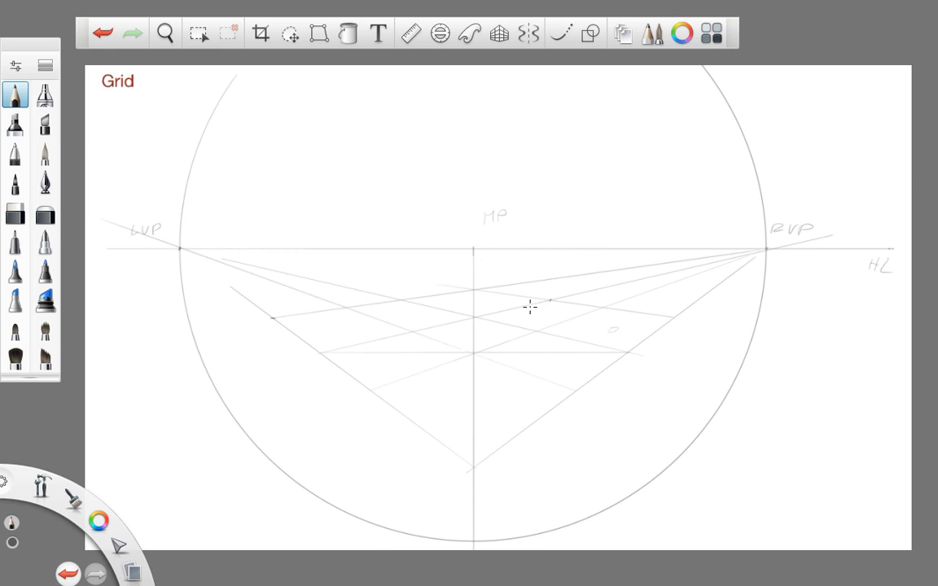
click(338, 326)
click(413, 314)
click(473, 301)
key(ctrl+z)
key(ctrl+z)
key(ctrl+z)
key(ctrl+z)
key(ctrl+z)
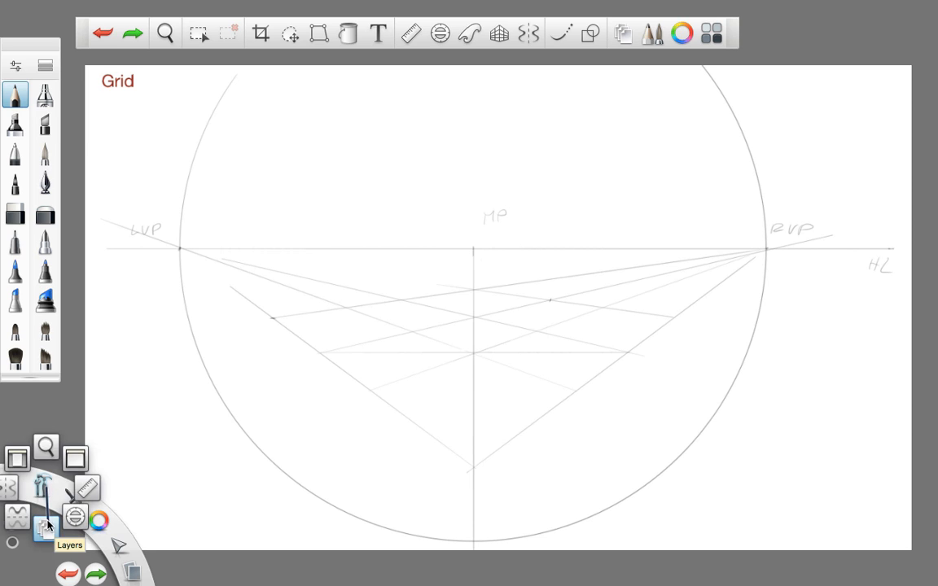
- Add a new layer above Layer25
click(44, 489)
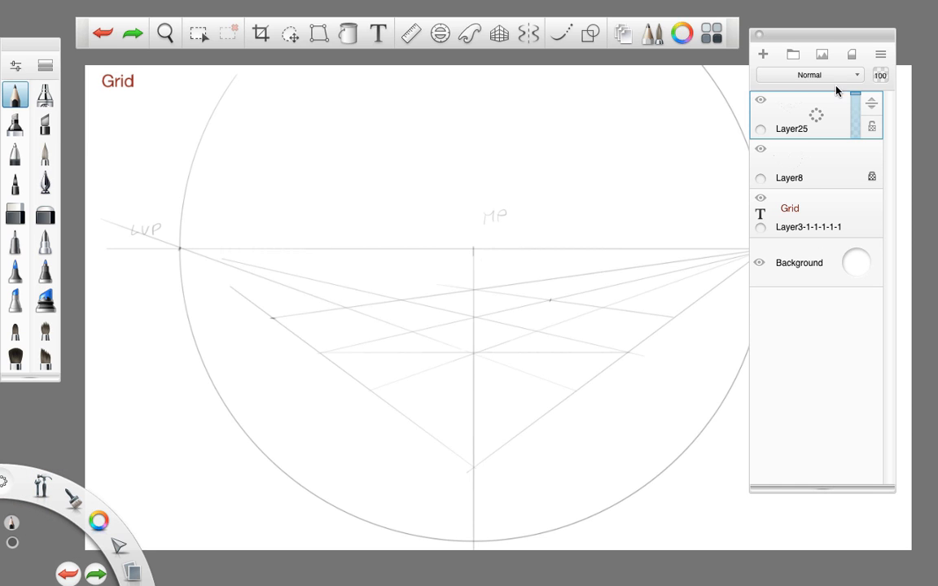
click(763, 53)
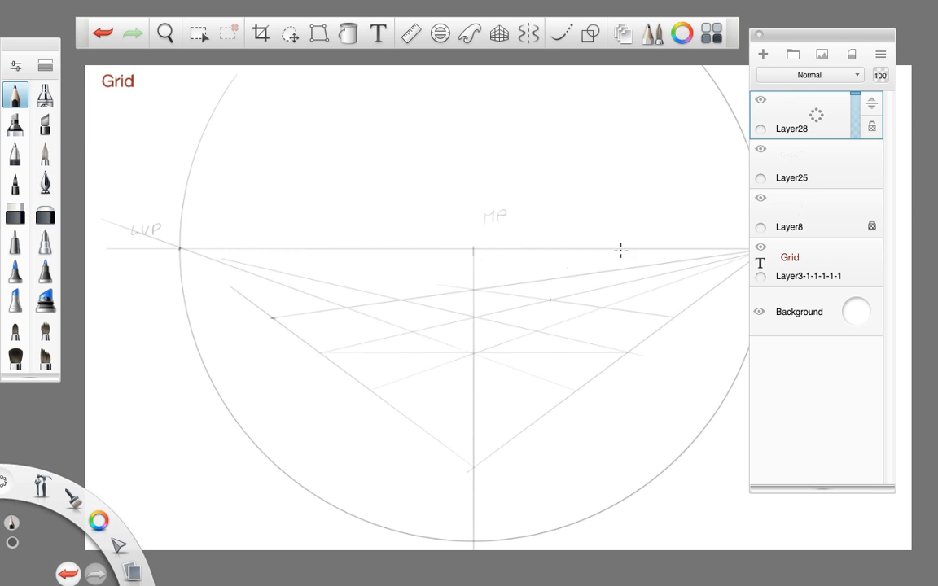
click(759, 34)
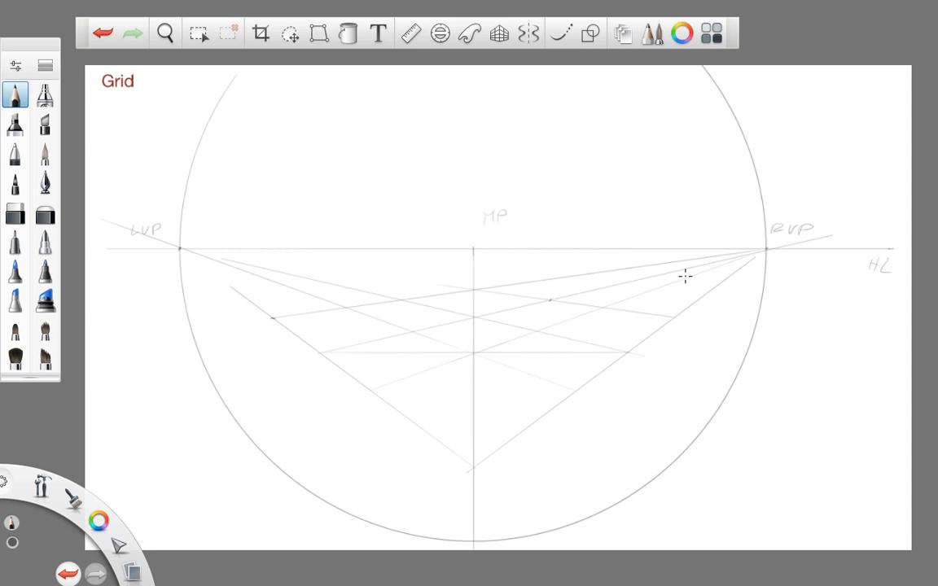
- Trace the large perspective square's four edges on the new layer with the ruler, aligned to LVP and RVP
click(411, 33)
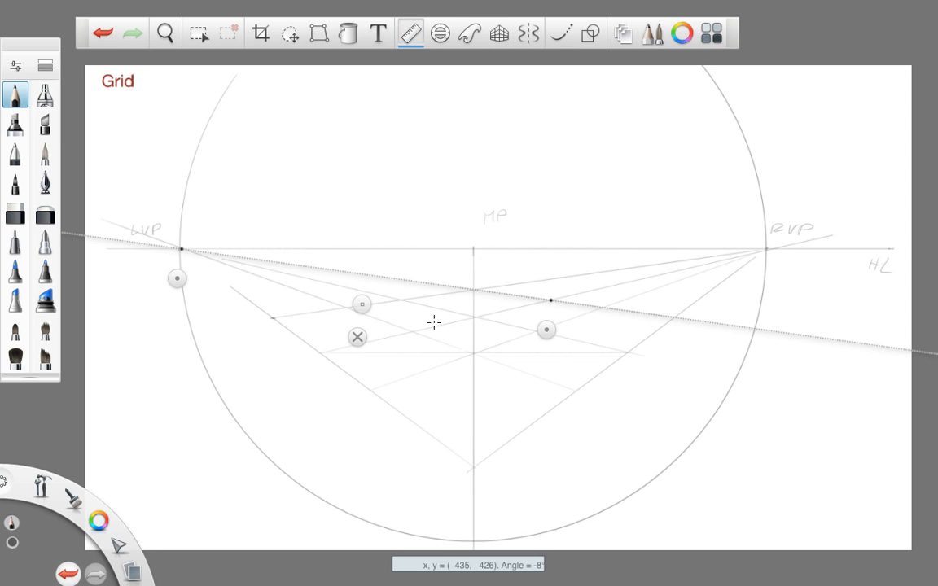
drag(673, 318, 232, 254)
mouse_move(565, 325)
mouse_down()
mouse_move(516, 381)
mouse_move(459, 486)
mouse_move(469, 490)
mouse_move(481, 480)
mouse_move(159, 265)
mouse_move(272, 224)
mouse_up()
drag(450, 220, 728, 290)
mouse_move(476, 471)
mouse_down()
mouse_move(667, 358)
mouse_move(733, 289)
mouse_up()
drag(490, 491, 281, 349)
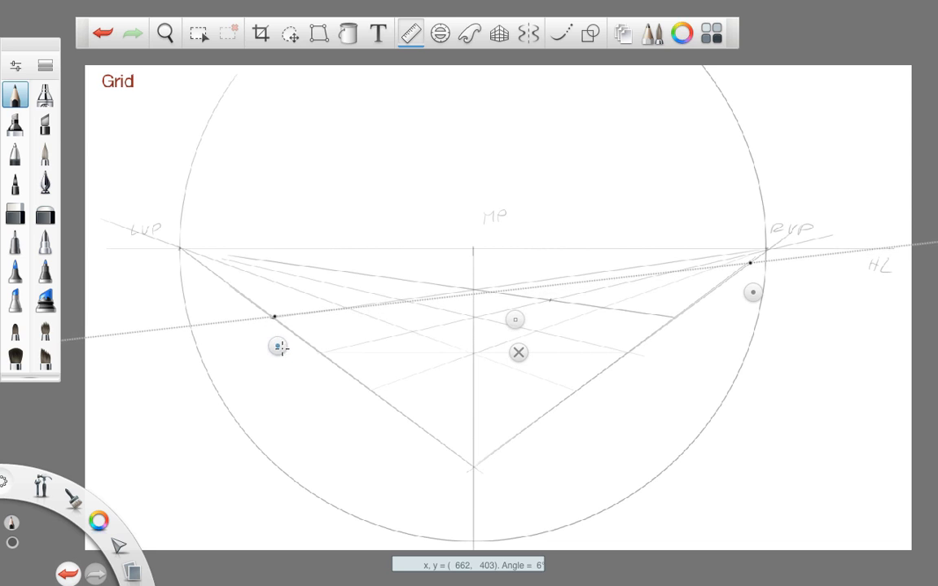
drag(759, 287, 765, 278)
drag(271, 311, 747, 250)
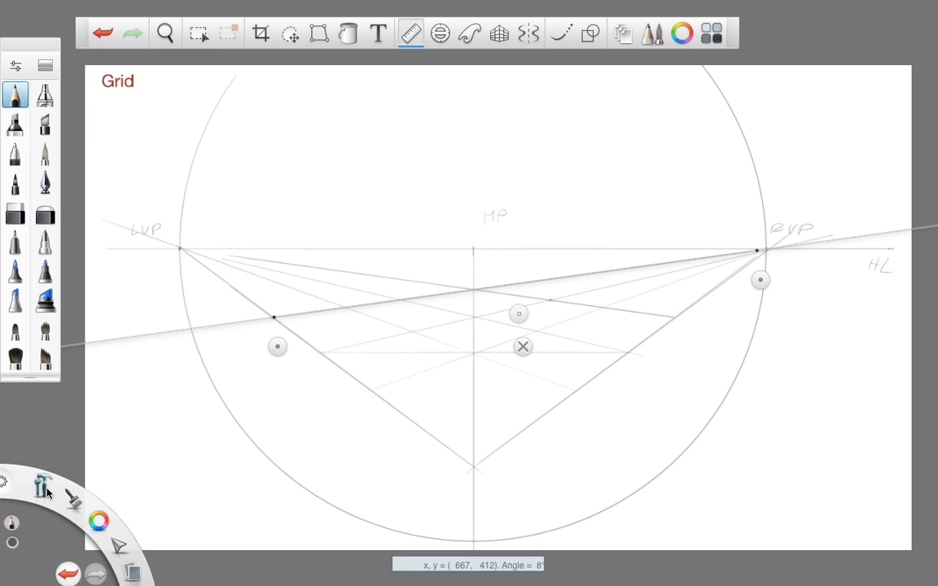
- Hide Layer25 with the old construction lines and put the ruler away
drag(41, 491, 40, 504)
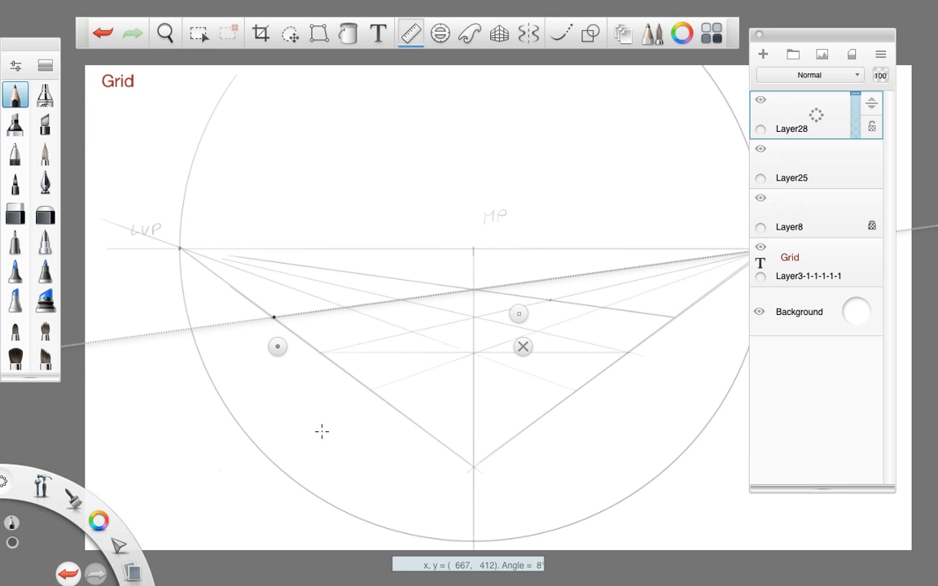
click(760, 150)
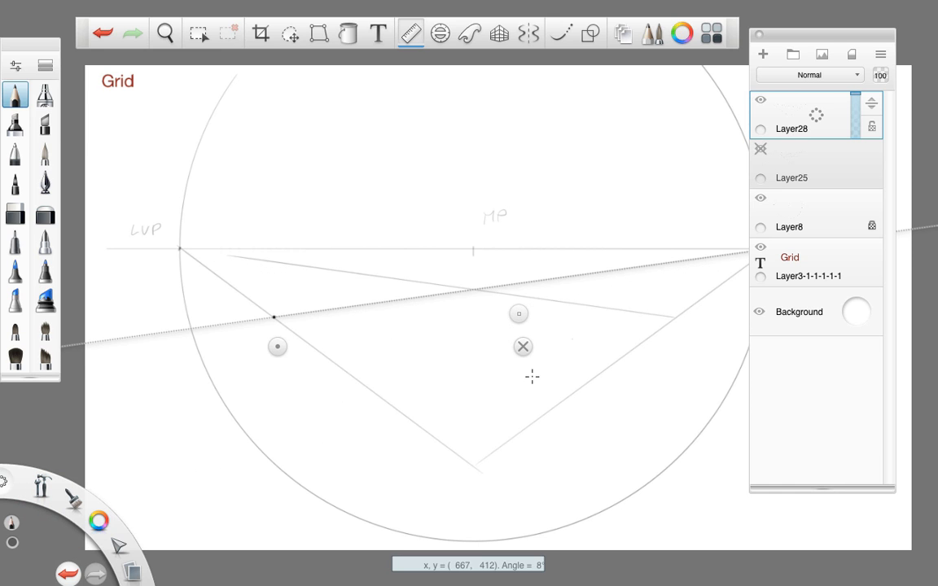
click(759, 35)
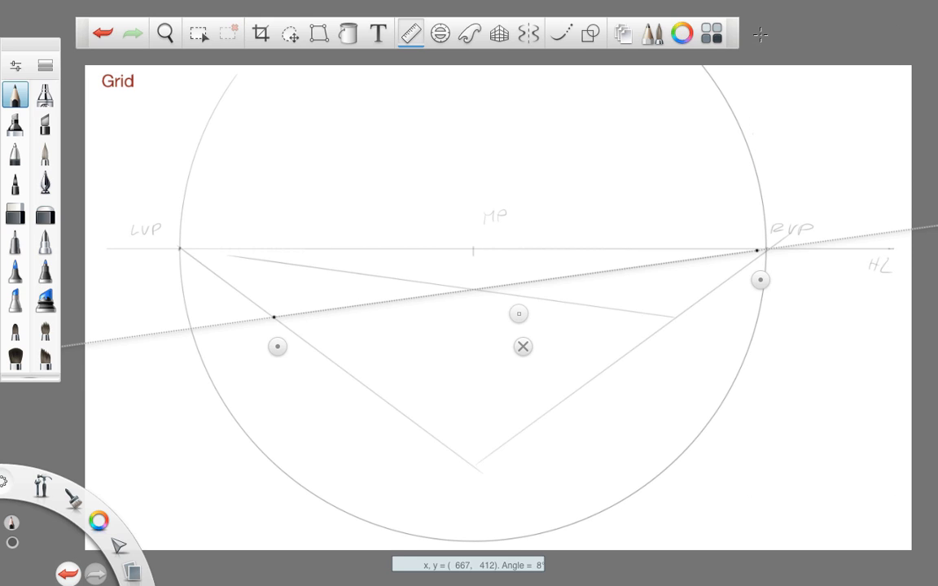
click(523, 347)
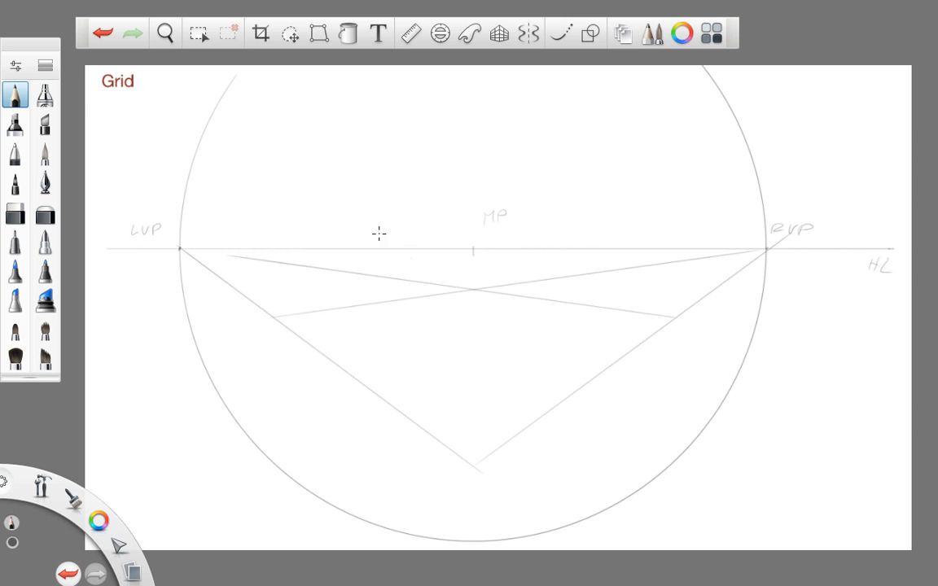
- Draw the square's horizontal diagonal between its side corners and its vertical diagonal from the horizon down past the near corner
click(414, 34)
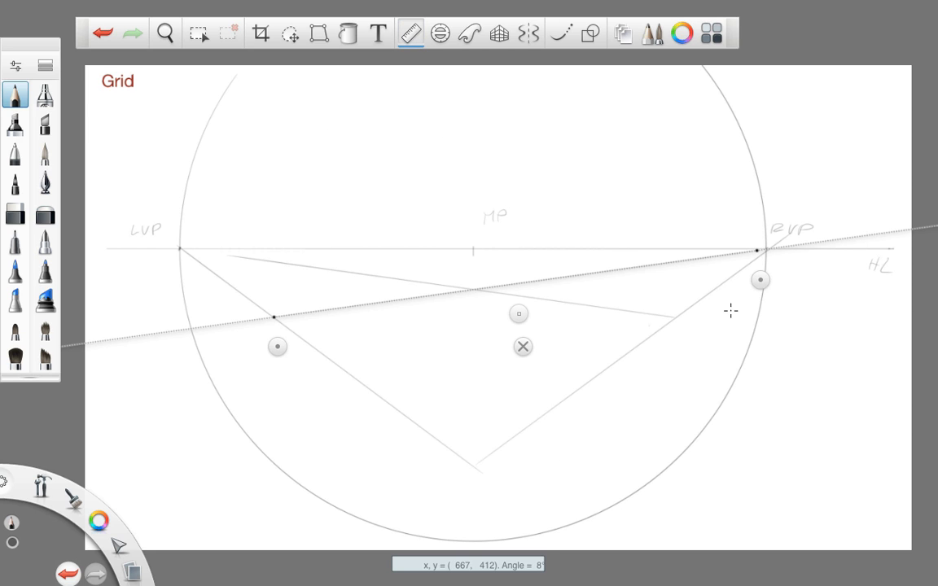
drag(761, 279, 680, 347)
drag(271, 308, 753, 338)
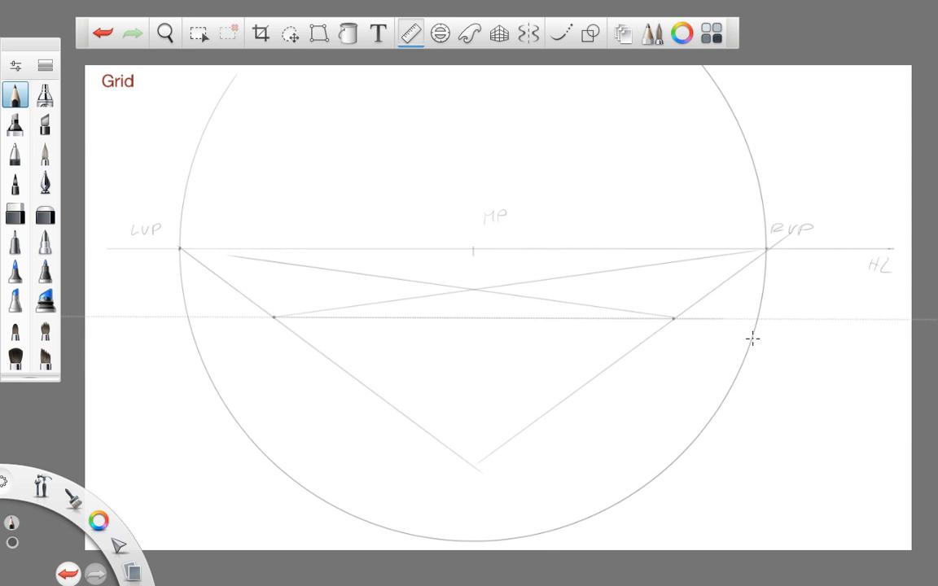
click(470, 378)
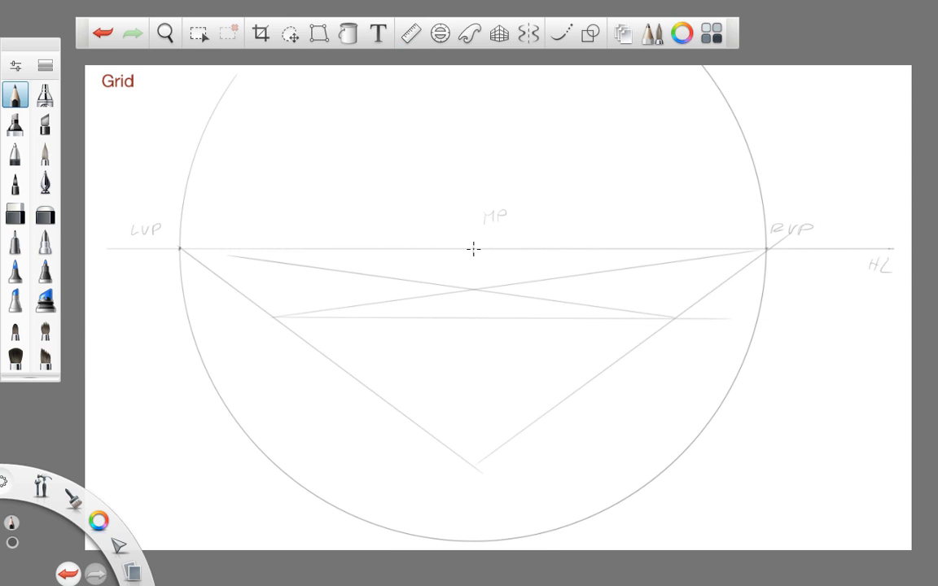
drag(472, 249, 473, 494)
- Draw ruler-guided lines from LVP and RVP through the crossing of the diagonals to the square's two near edges
click(411, 33)
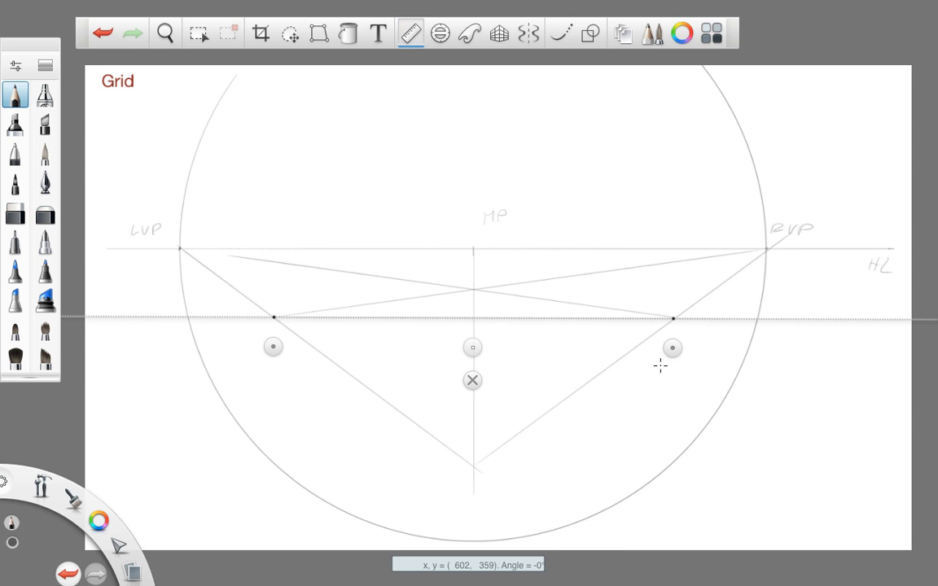
drag(694, 326, 473, 349)
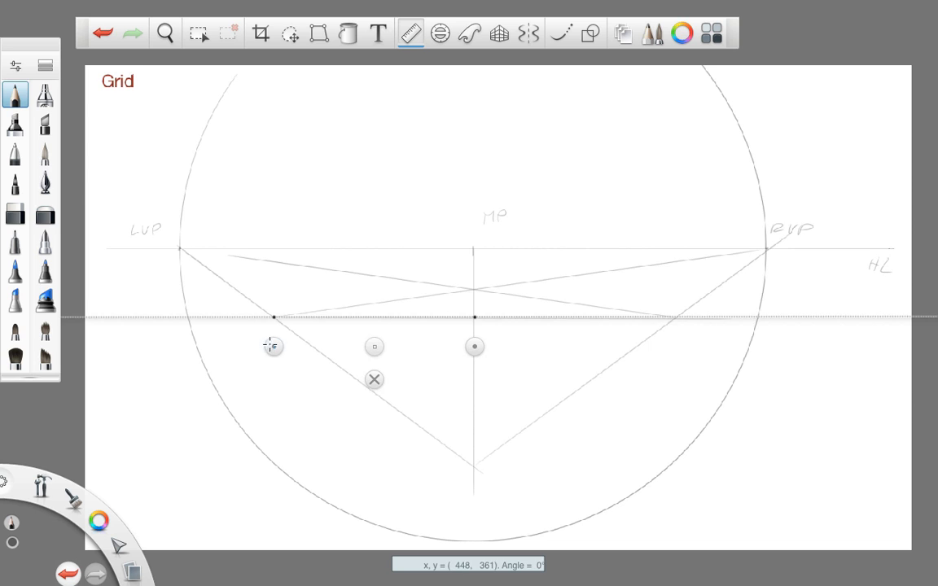
drag(273, 347, 234, 291)
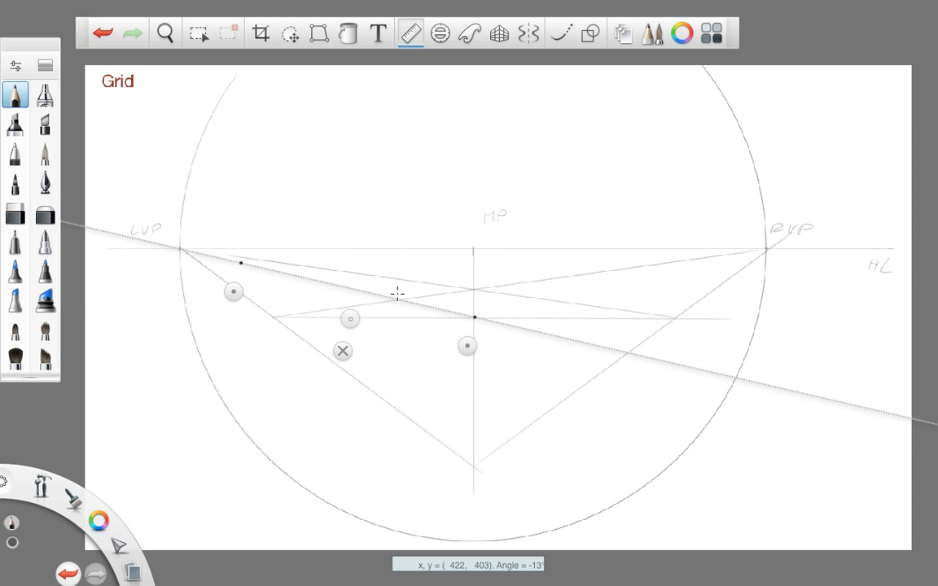
drag(397, 295, 572, 357)
drag(249, 293, 692, 291)
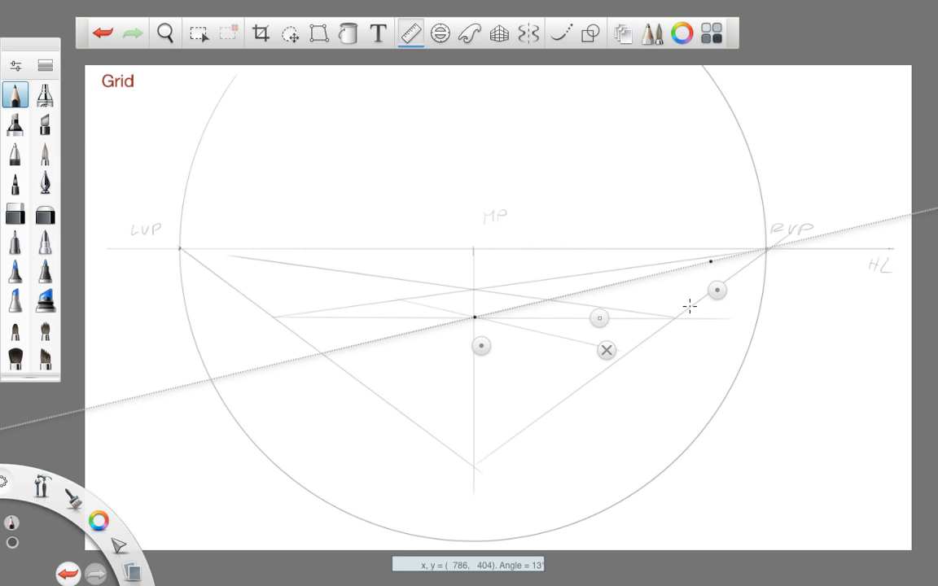
drag(481, 346, 329, 382)
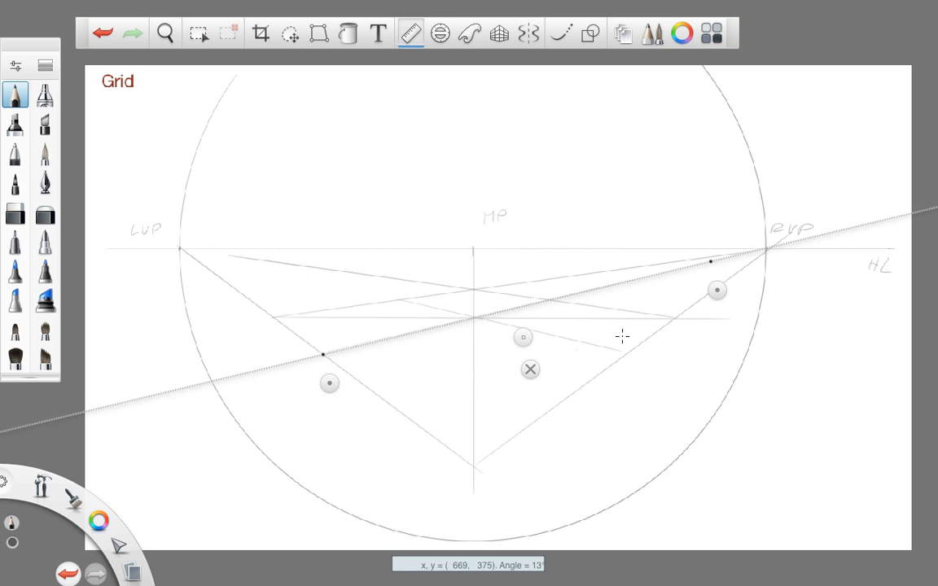
- Join the dividing lines' ends on the near edges with a horizontal line and rule a line through its midpoint towards RVP
drag(717, 289, 634, 382)
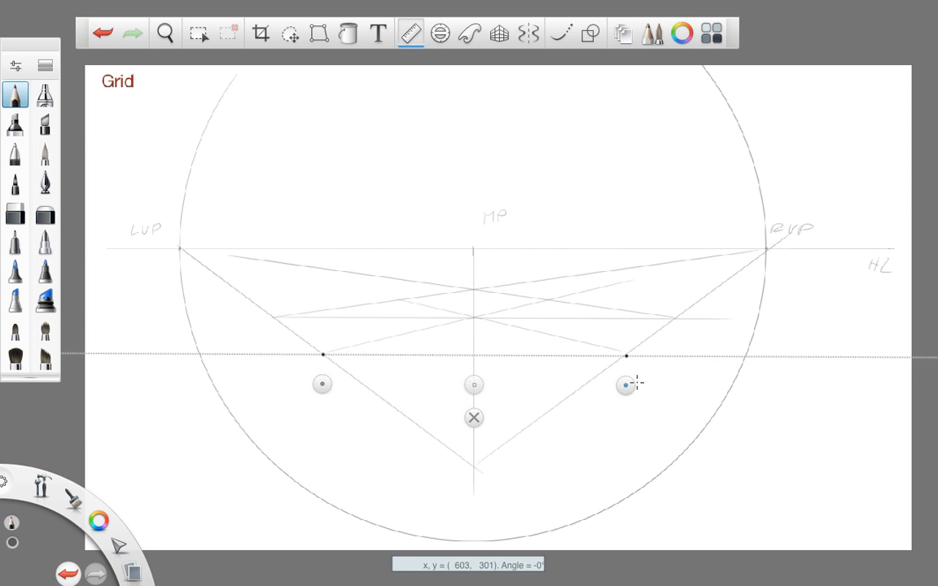
drag(330, 351, 624, 355)
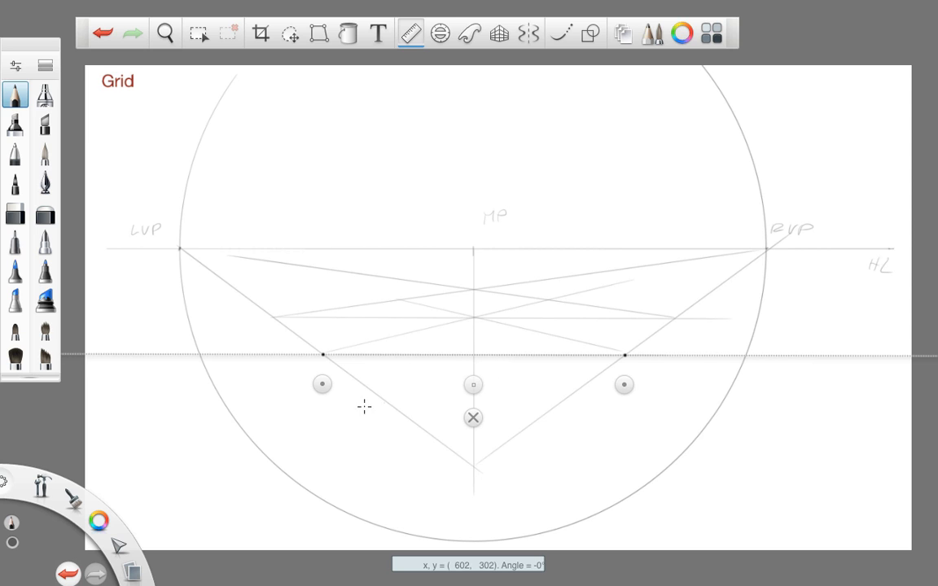
drag(323, 385, 473, 384)
drag(625, 384, 747, 287)
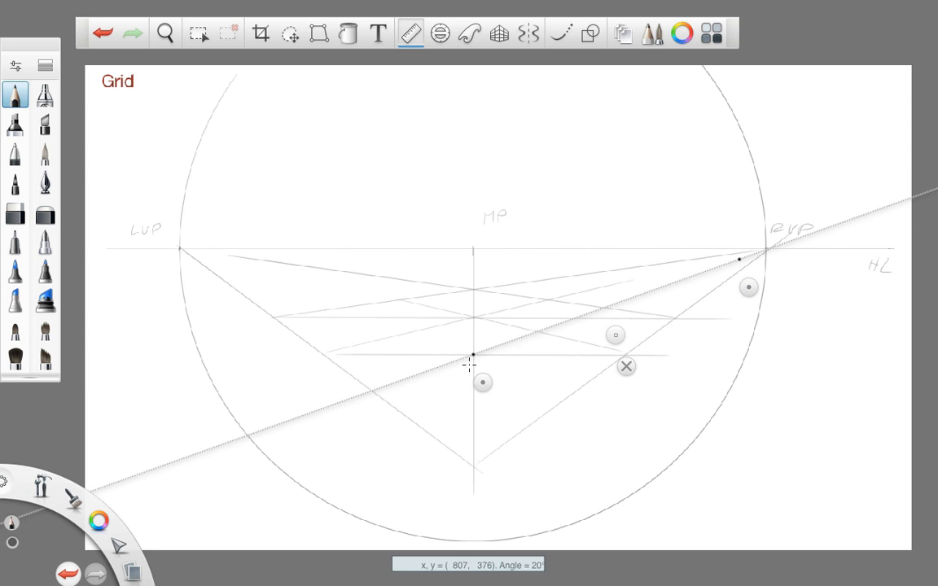
drag(386, 394, 826, 264)
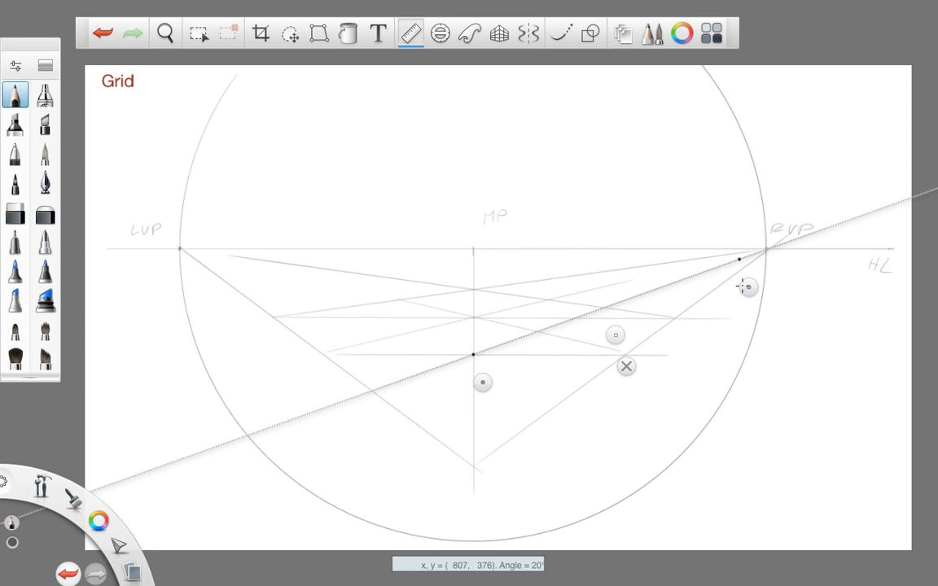
- Rule a line from LVP through the lowest horizontal's midpoint to the right near edge, and join the dividing lines' near-edge ends with a horizontal line
drag(748, 286, 188, 276)
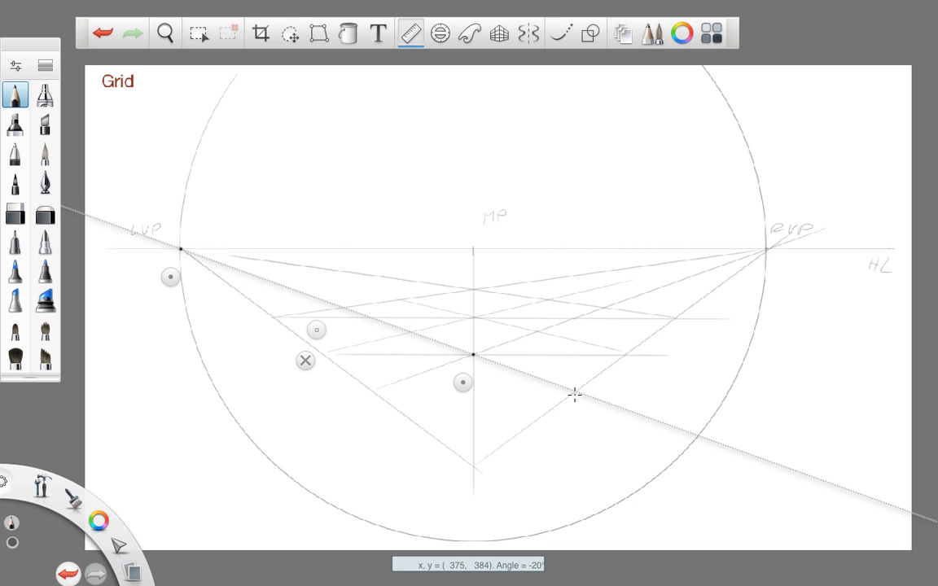
drag(574, 394, 232, 238)
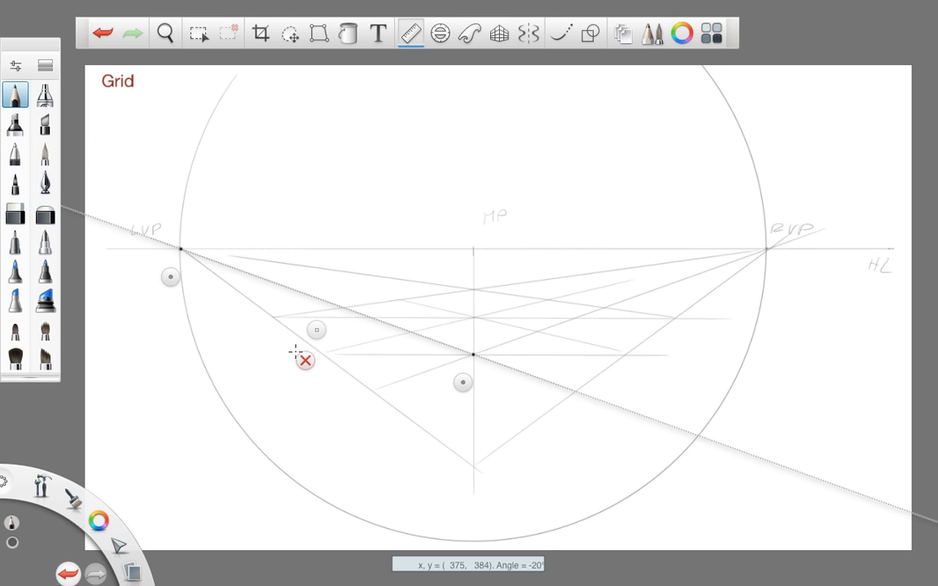
drag(172, 278, 266, 383)
drag(371, 381, 518, 419)
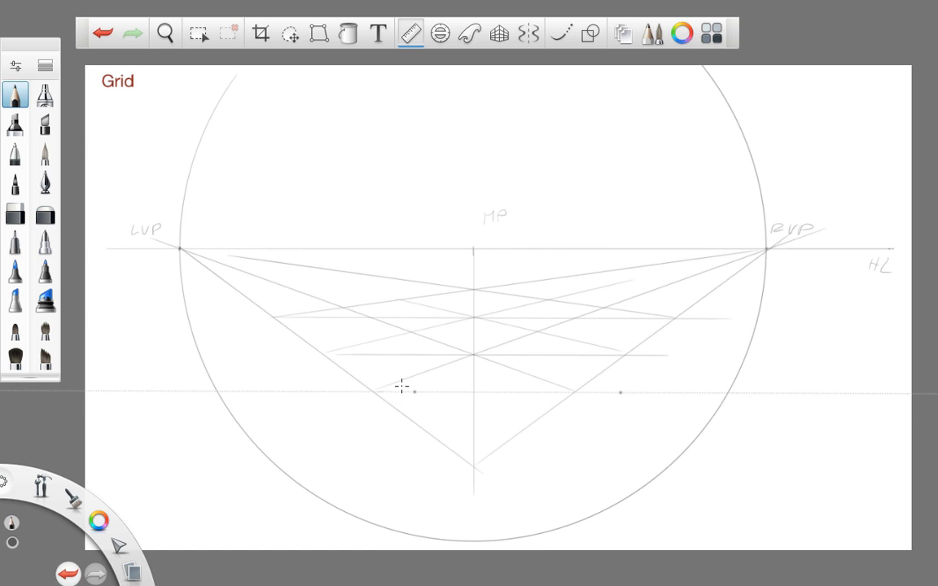
- Rule a line from the left near edge through the crossing of the lowest horizontal and the vertical diagonal to RVP
drag(413, 423, 474, 422)
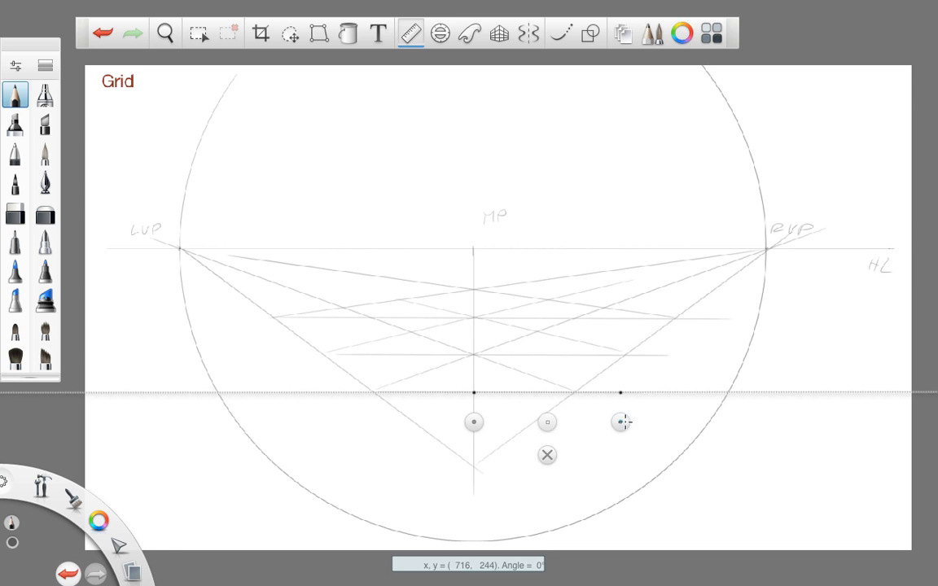
drag(620, 422, 727, 298)
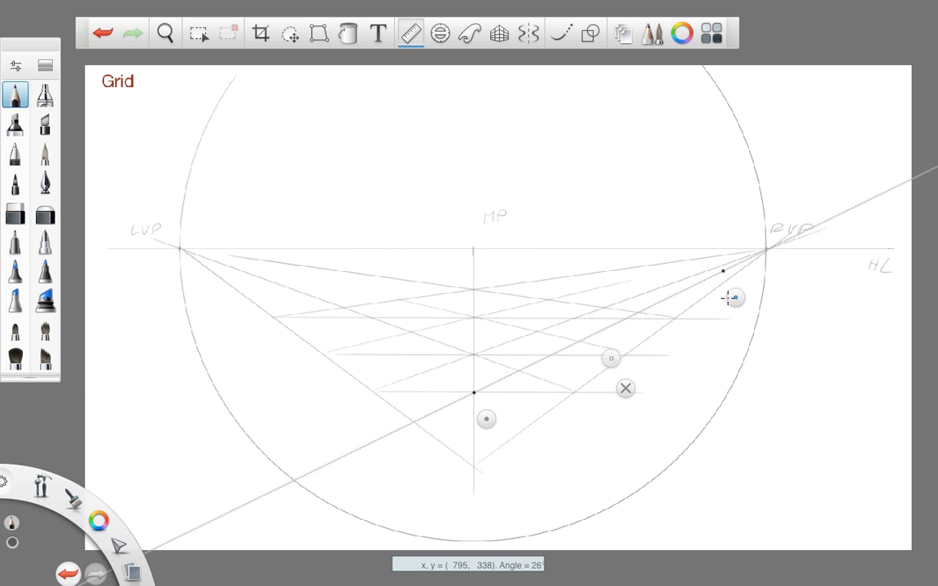
drag(429, 424, 756, 269)
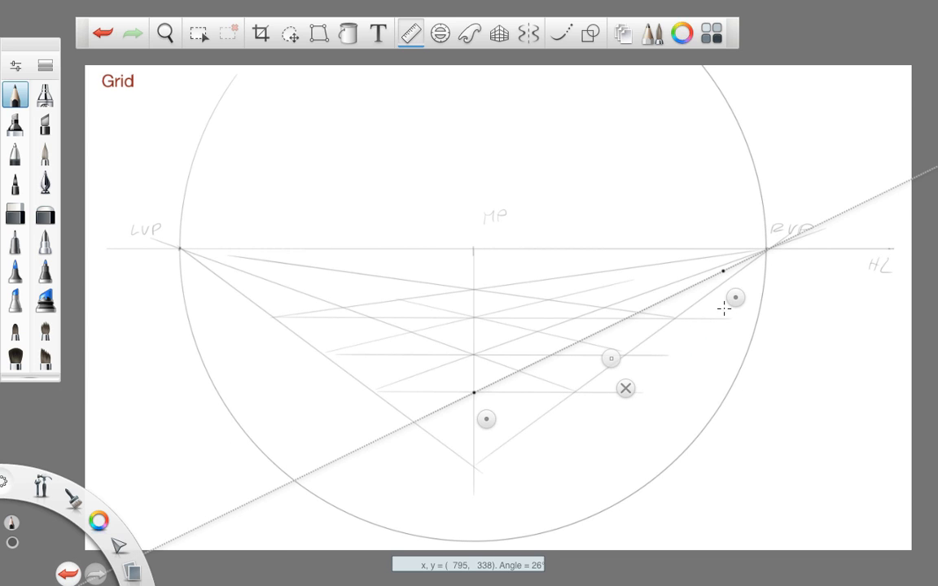
- Rule the matching line through the same crossing to LVP and connect both lines' ends on the near edges with another horizontal
drag(729, 304, 218, 291)
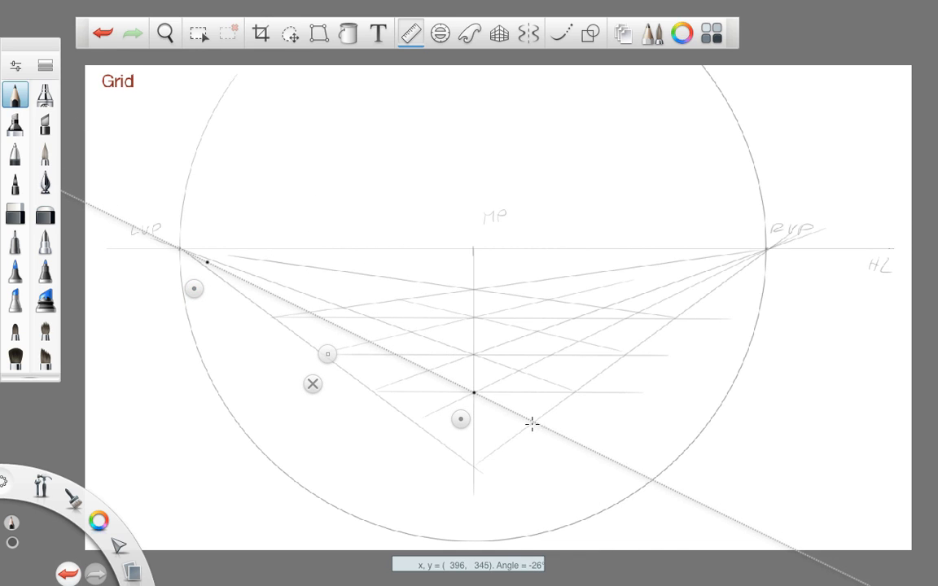
mouse_move(539, 430)
mouse_down()
mouse_move(404, 343)
mouse_move(203, 262)
mouse_move(297, 418)
mouse_up()
drag(384, 421, 466, 451)
drag(416, 420, 555, 420)
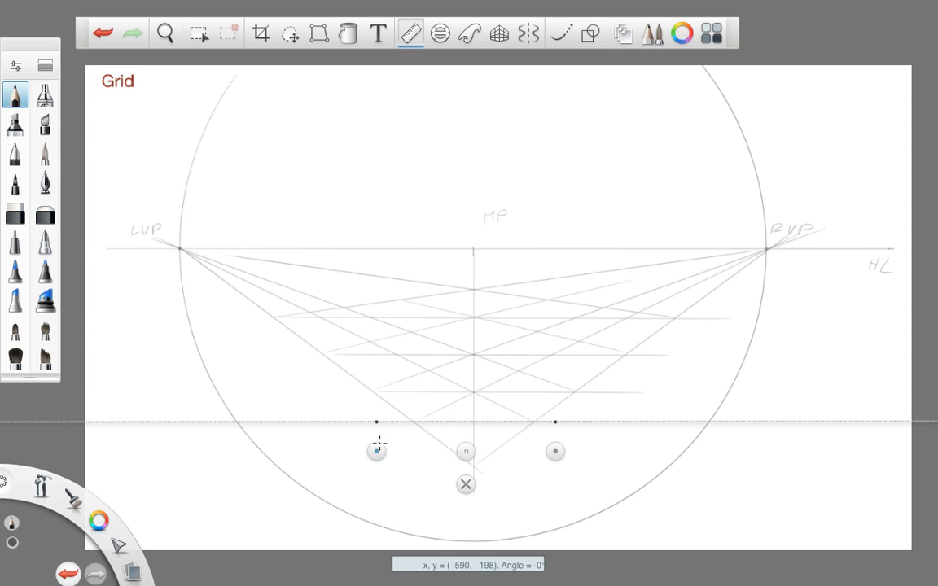
- Rule lines to RVP and LVP through the point where the newest horizontal meets the vertical diagonal, and put the ruler away
drag(377, 451, 486, 445)
drag(558, 451, 745, 294)
mouse_move(452, 442)
mouse_down()
mouse_move(777, 272)
mouse_move(352, 263)
mouse_move(245, 285)
mouse_move(241, 296)
mouse_move(282, 317)
mouse_up()
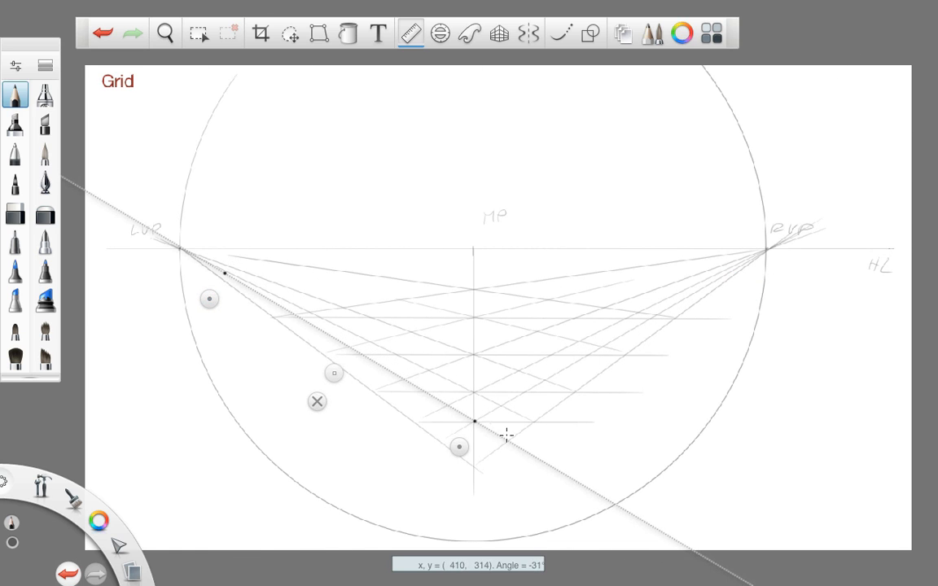
mouse_move(506, 433)
mouse_down()
mouse_move(486, 433)
mouse_move(184, 237)
mouse_up()
click(317, 401)
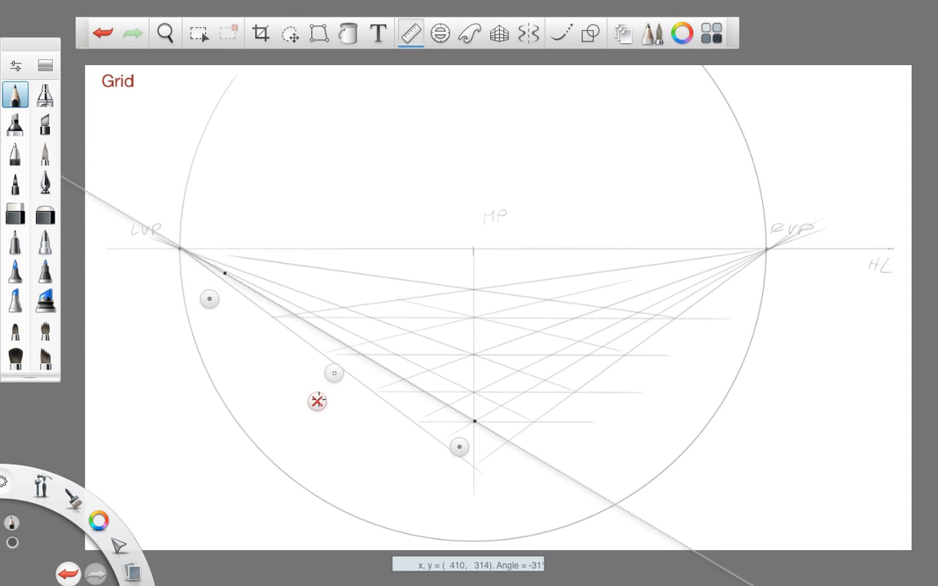